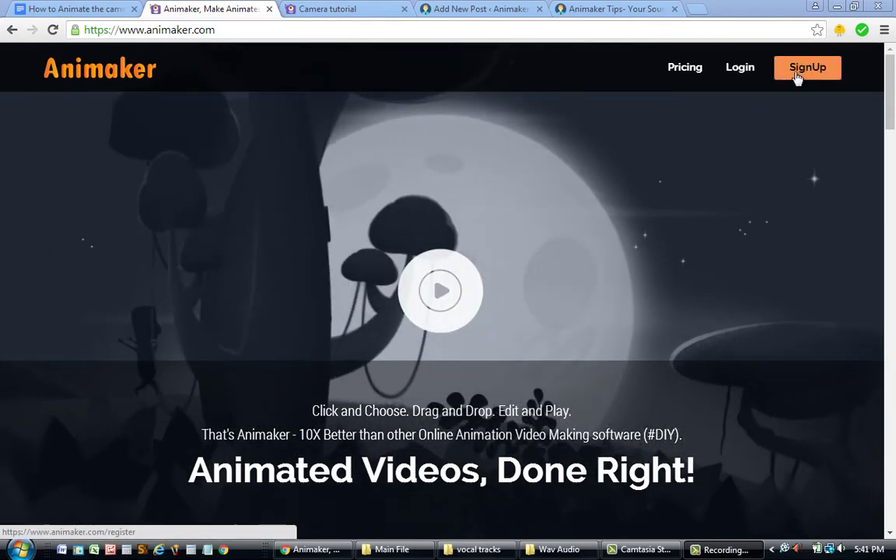
Sign up for Animaker and reach the explainer video template gallery
{"action": "left_click", "coordinate": [799, 71]}
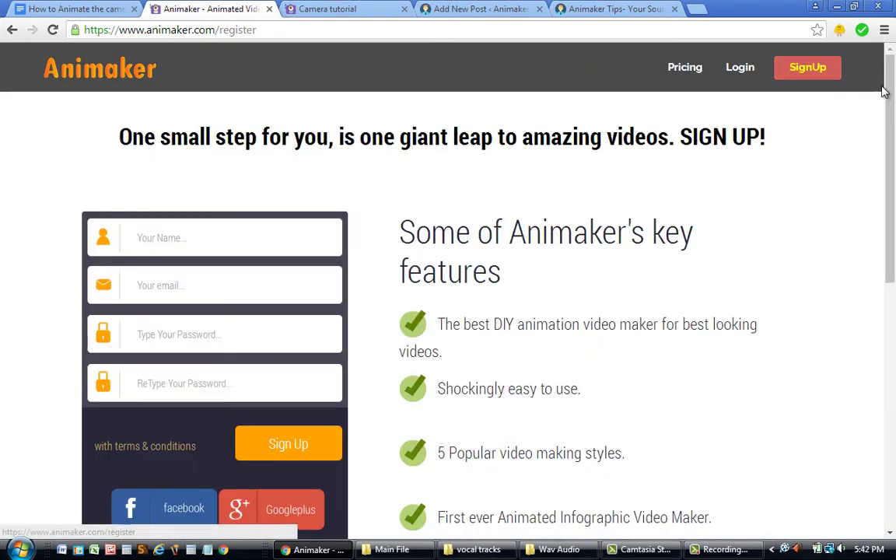
{"action": "left_click_drag", "start_coordinate": [891, 94], "coordinate": [892, 123]}
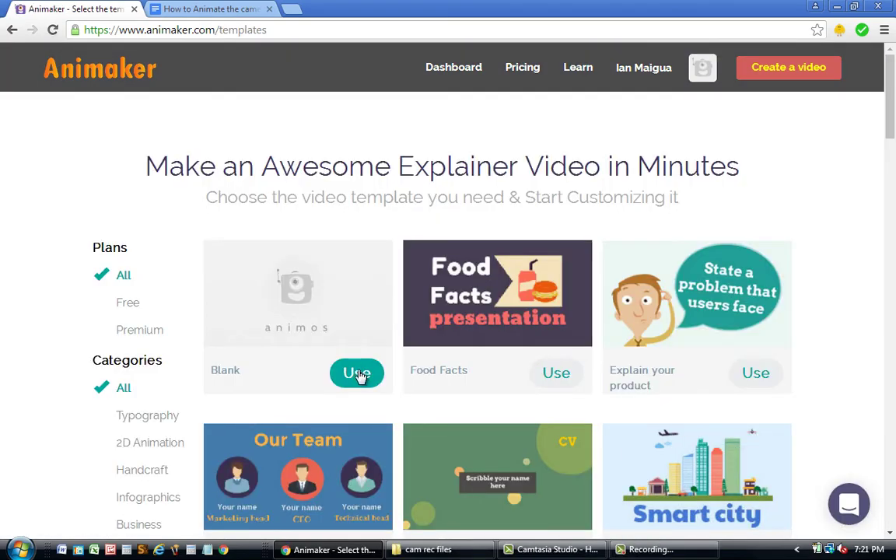
Open the Blank template in the editor and apply the street-of-houses background to scene 1
{"action": "left_click", "coordinate": [358, 376]}
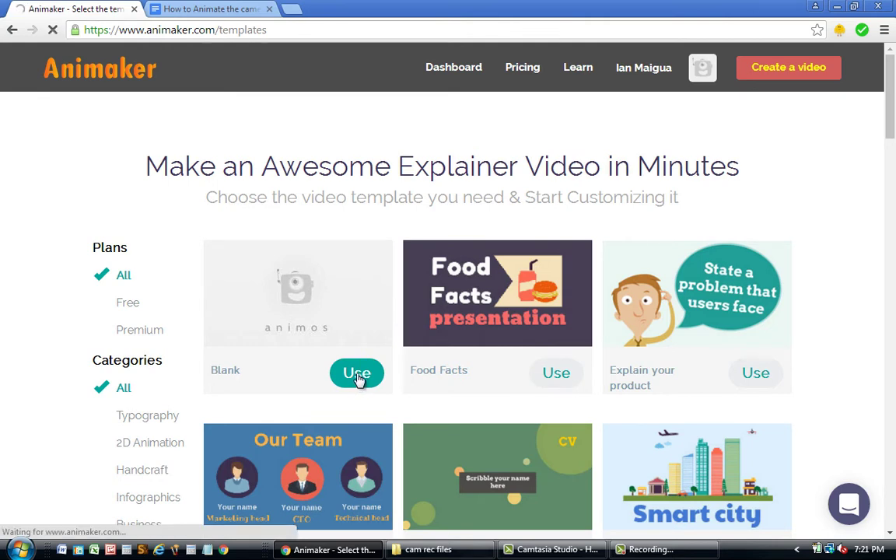
{"action": "double_click", "coordinate": [358, 379]}
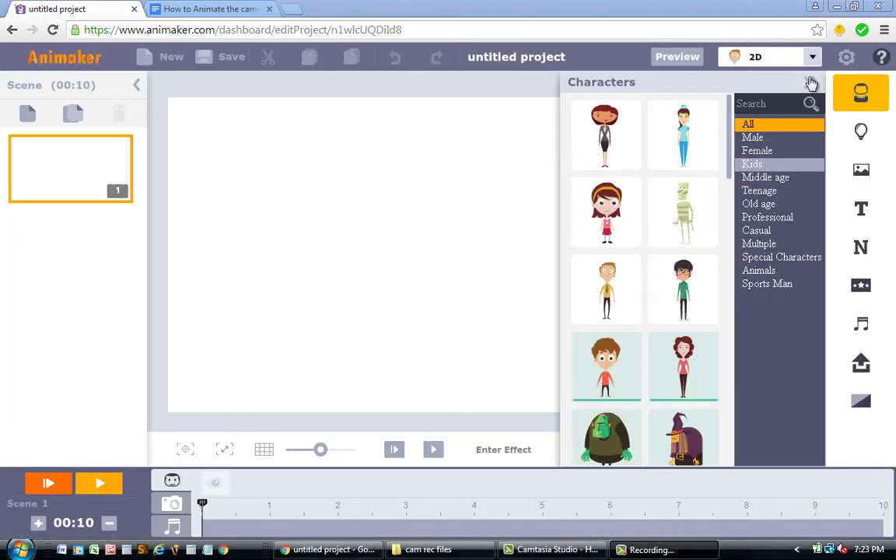
{"action": "left_click", "coordinate": [867, 172]}
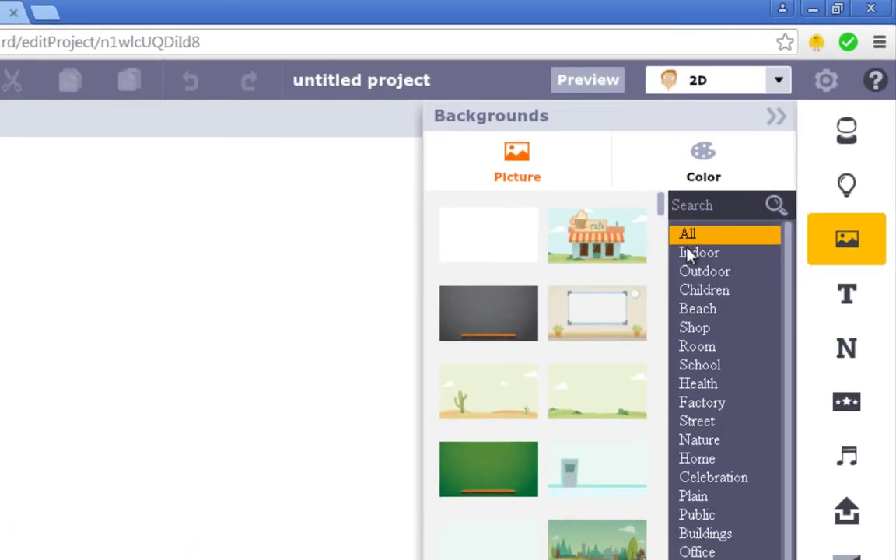
{"action": "scroll", "coordinate": [662, 222], "scroll_direction": "down", "scroll_amount": 3}
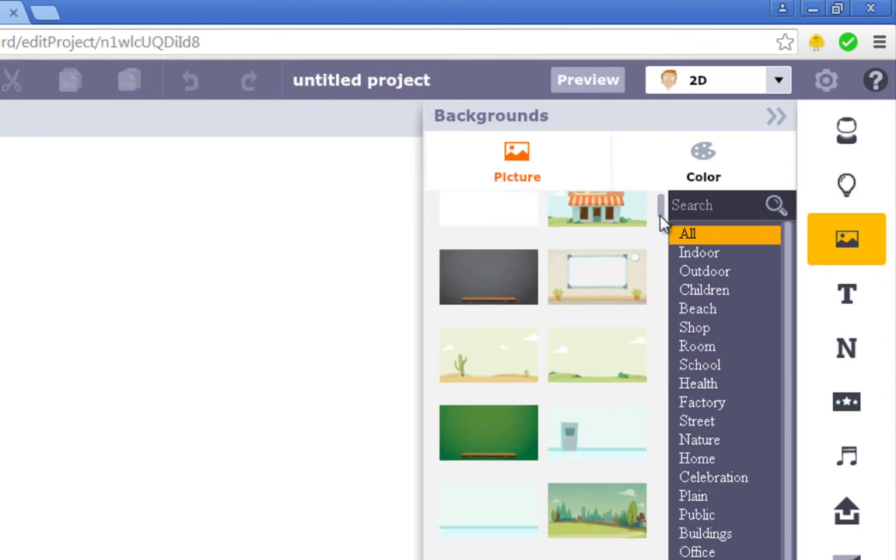
{"action": "scroll", "coordinate": [661, 218], "scroll_direction": "down", "scroll_amount": 1}
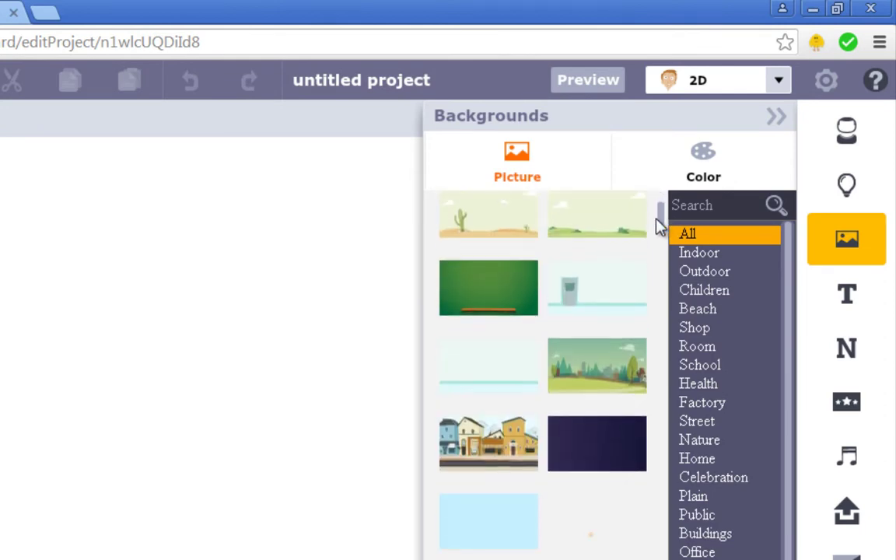
{"action": "left_click", "coordinate": [505, 427]}
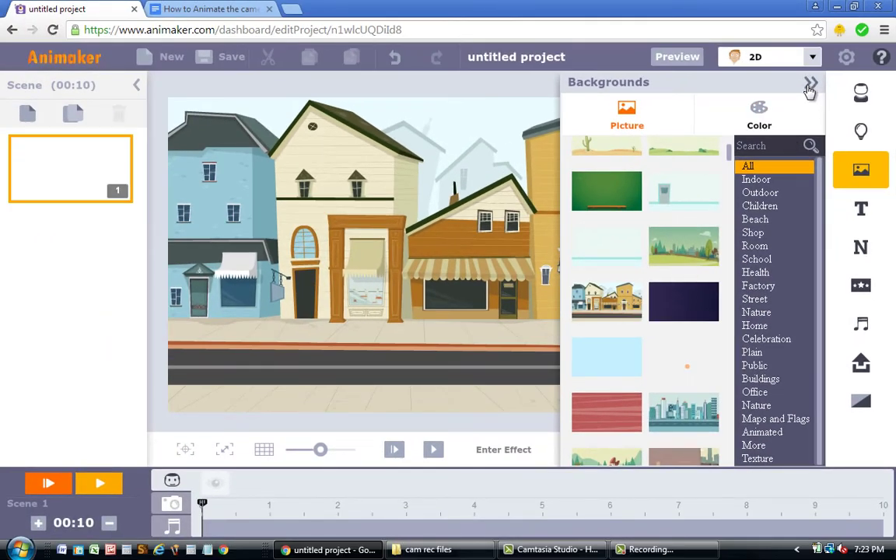
Close the Backgrounds panel, show scene 1's camera track, and move the playhead to 1 s
{"action": "left_click", "coordinate": [810, 86]}
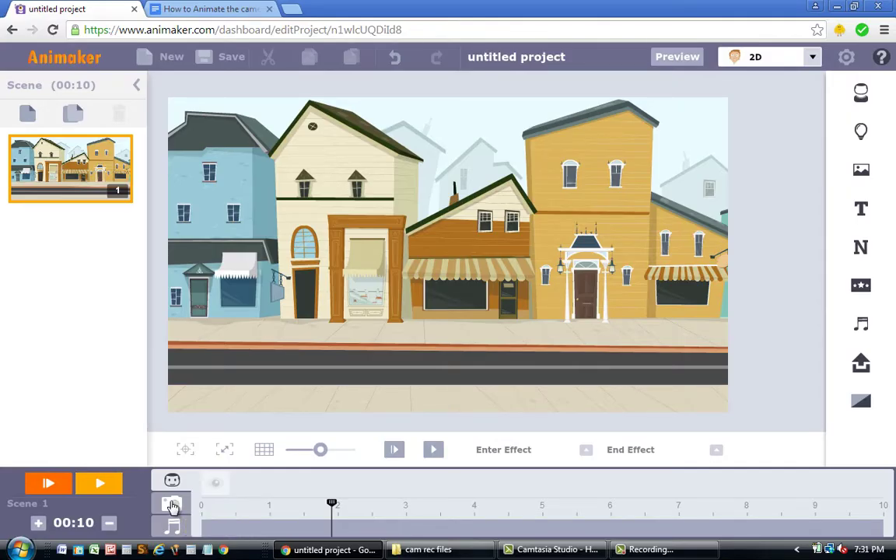
{"action": "left_click", "coordinate": [307, 459]}
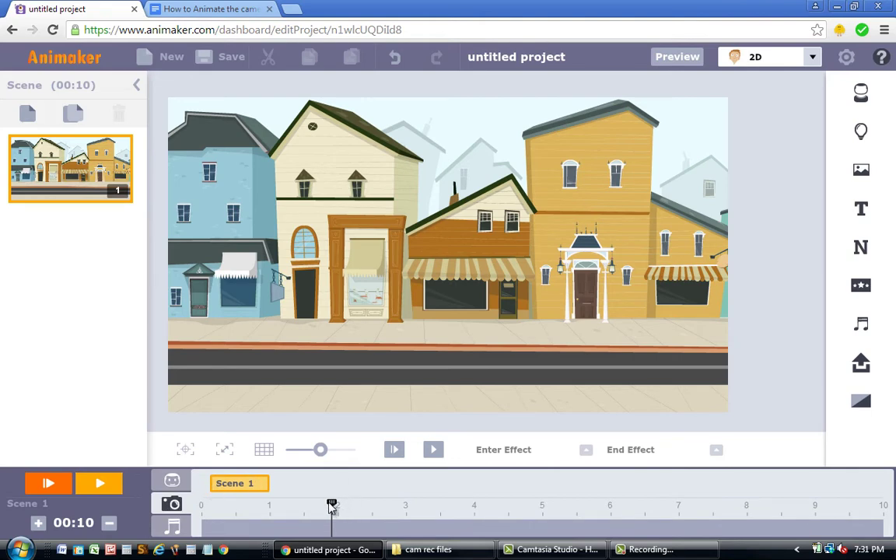
{"action": "left_click_drag", "start_coordinate": [333, 507], "coordinate": [272, 520]}
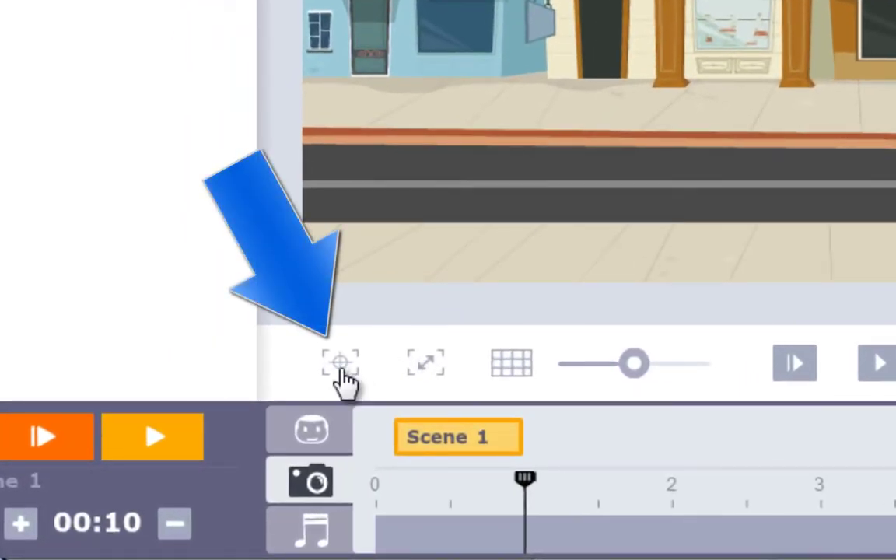
Add a Camera In zoom at 1–3 s and a Back To Frame zoom-out at 5–7 s
{"action": "left_click", "coordinate": [340, 372]}
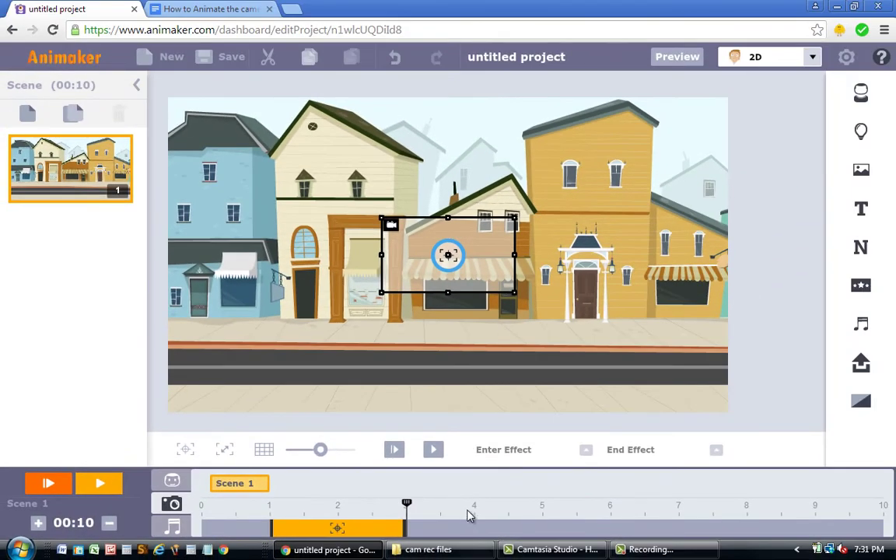
{"action": "left_click_drag", "start_coordinate": [469, 516], "coordinate": [549, 529]}
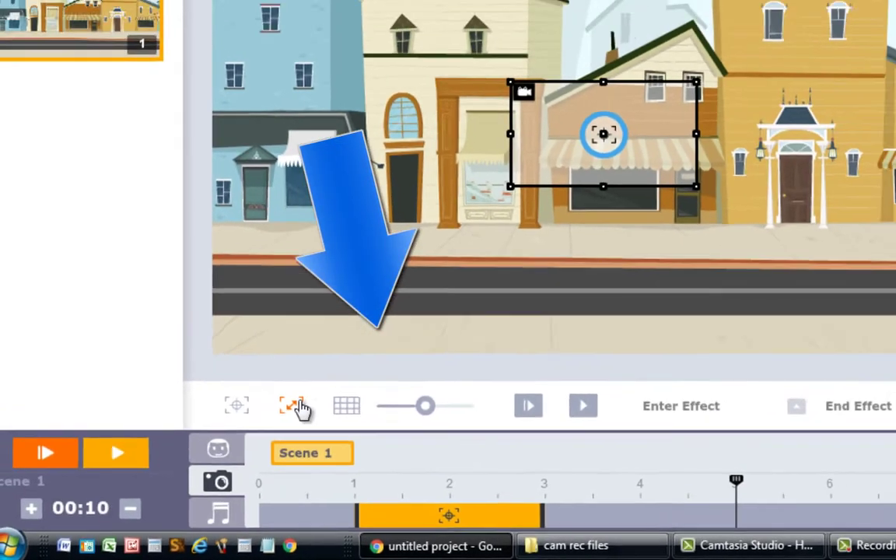
{"action": "left_click", "coordinate": [381, 352]}
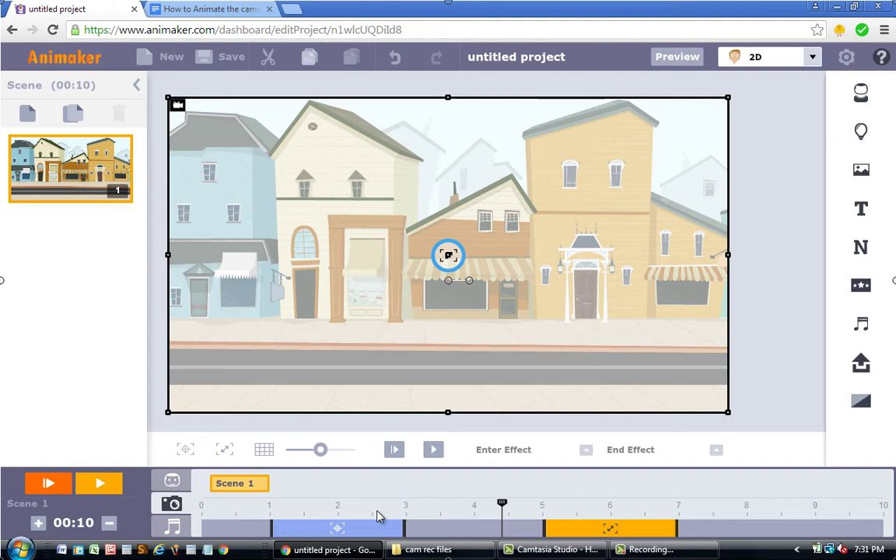
Rewind to the start, play scene 1 to preview the camera zooms, then stop playback
{"action": "left_click_drag", "start_coordinate": [350, 508], "coordinate": [188, 525]}
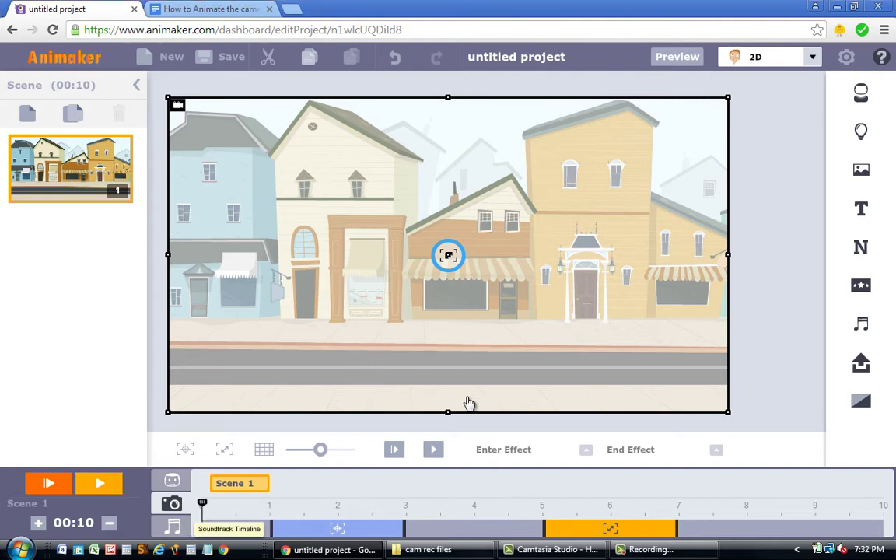
{"action": "left_click", "coordinate": [434, 452]}
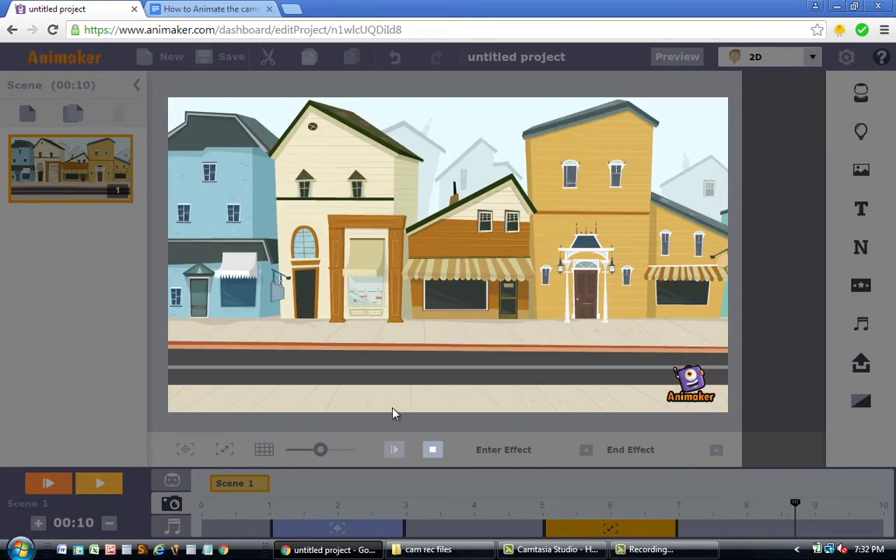
{"action": "left_click", "coordinate": [434, 453]}
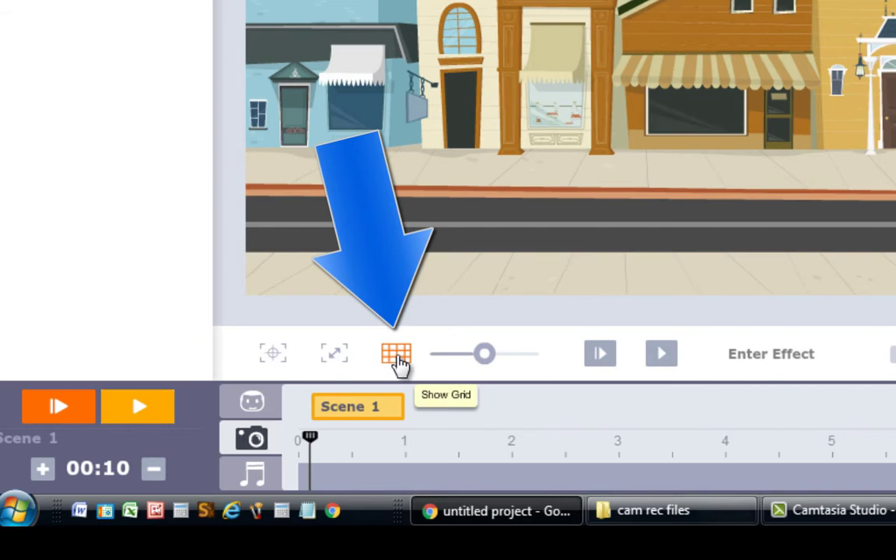
Show the grid, frame a 4×3-box 1–3 s Camera In on the blue and cream houses, and add a 5 s effect
{"action": "left_click", "coordinate": [397, 358]}
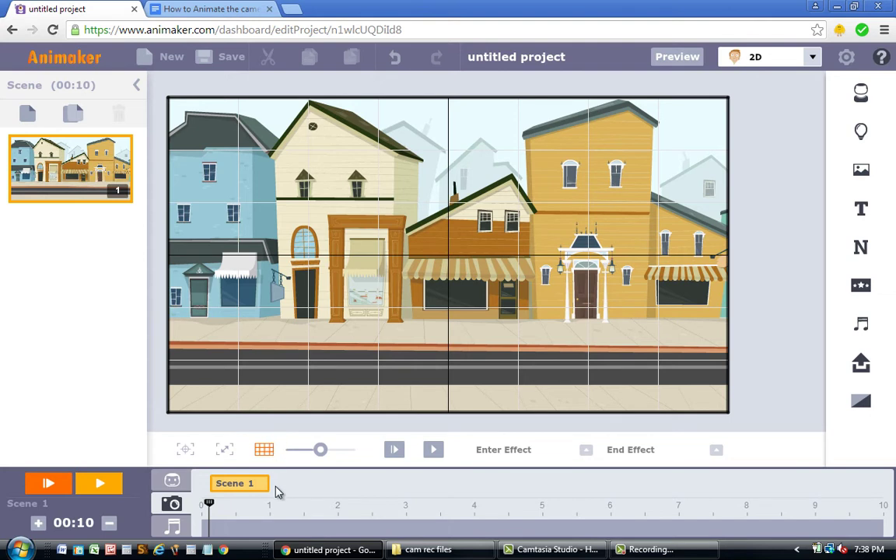
{"action": "left_click", "coordinate": [226, 510]}
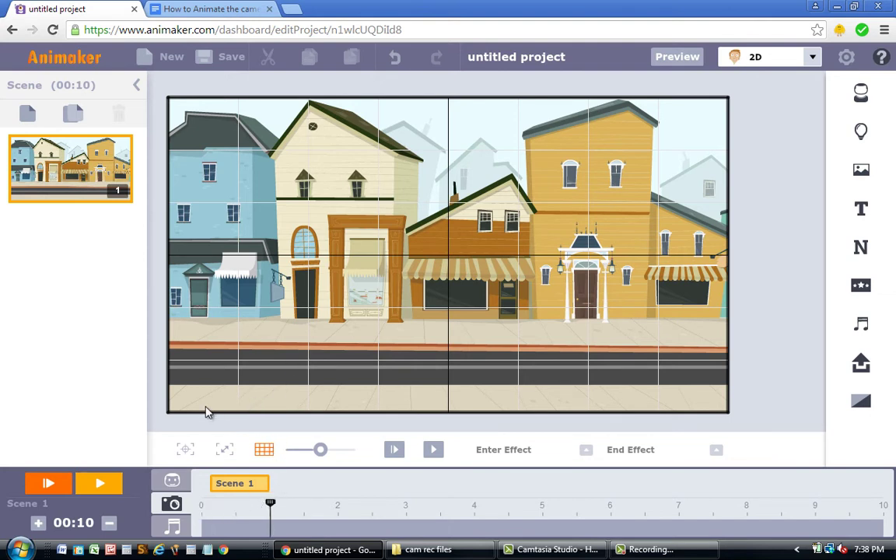
{"action": "left_click", "coordinate": [187, 452]}
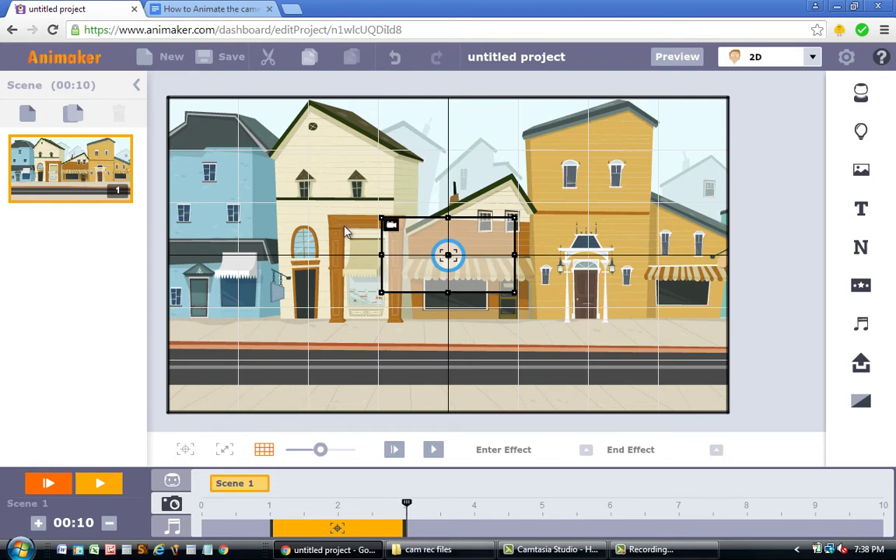
{"action": "left_click_drag", "start_coordinate": [449, 256], "coordinate": [278, 200]}
{"action": "left_click_drag", "start_coordinate": [343, 238], "coordinate": [455, 307]}
{"action": "left_click", "coordinate": [430, 314]}
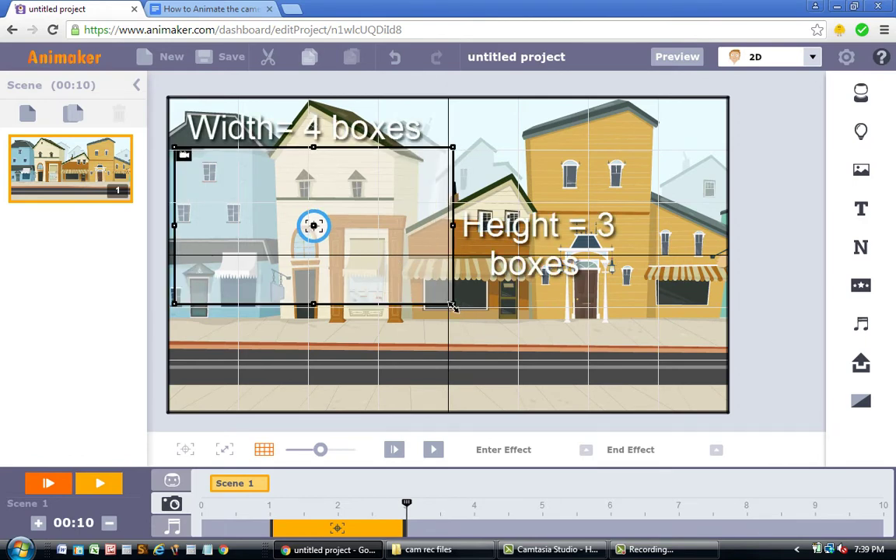
{"action": "left_click_drag", "start_coordinate": [455, 307], "coordinate": [451, 306]}
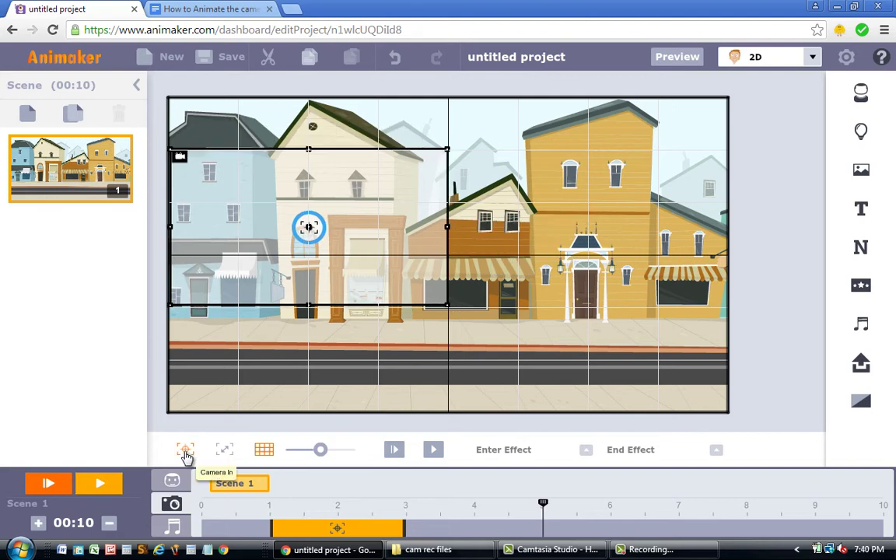
{"action": "left_click", "coordinate": [185, 454]}
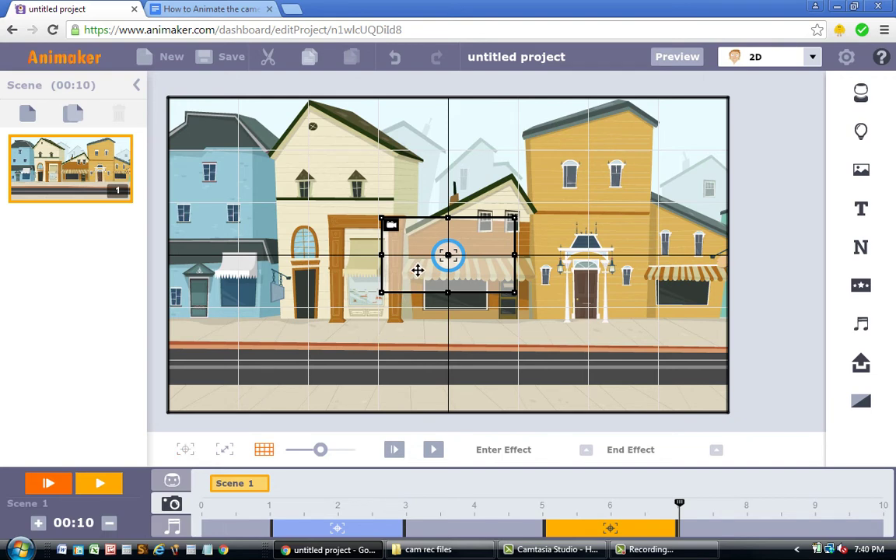
Frame the start on the blue and cream houses, move the end frame to the right buildings, and preview
{"action": "left_click_drag", "start_coordinate": [417, 265], "coordinate": [322, 214]}
{"action": "left_click_drag", "start_coordinate": [303, 208], "coordinate": [210, 194]}
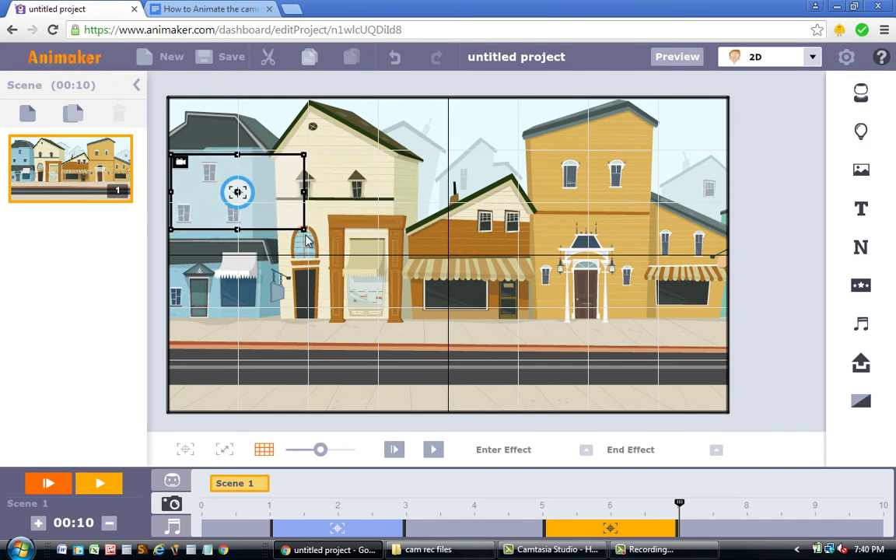
{"action": "left_click_drag", "start_coordinate": [303, 231], "coordinate": [458, 310]}
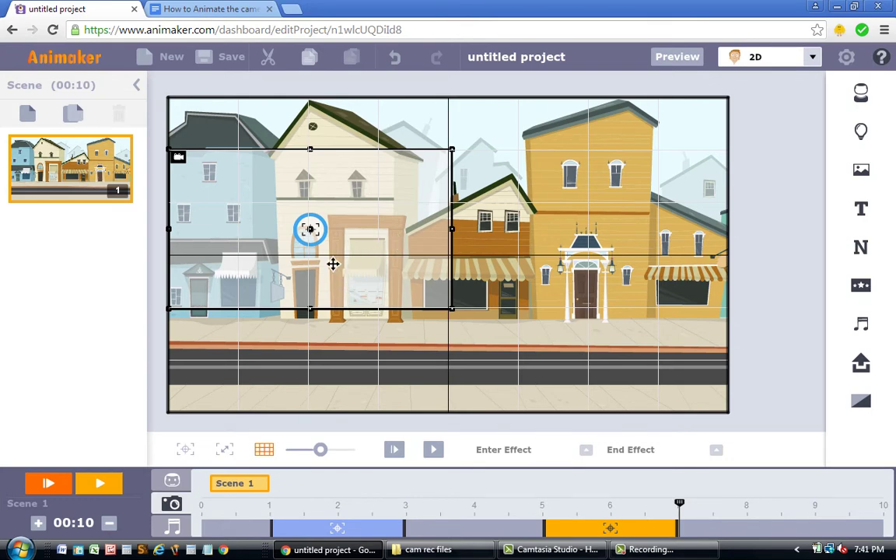
{"action": "left_click_drag", "start_coordinate": [332, 262], "coordinate": [615, 267]}
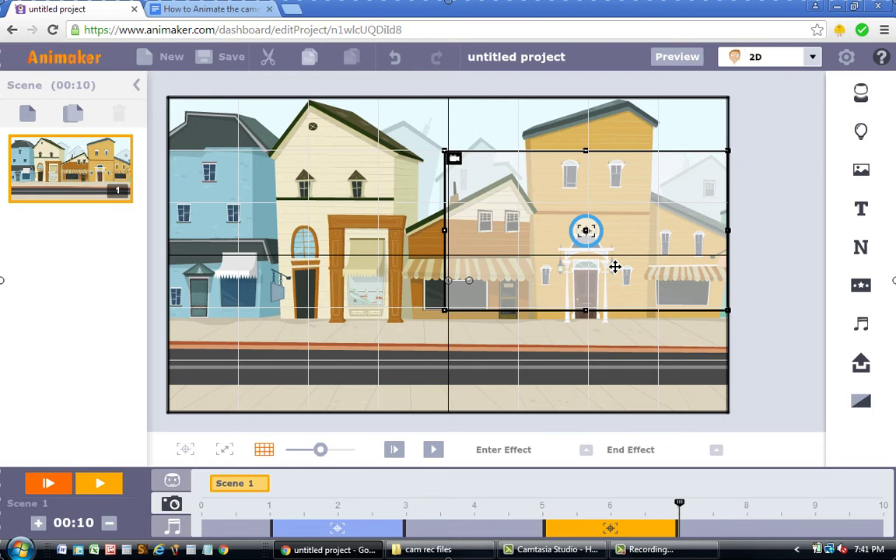
{"action": "left_click", "coordinate": [430, 453]}
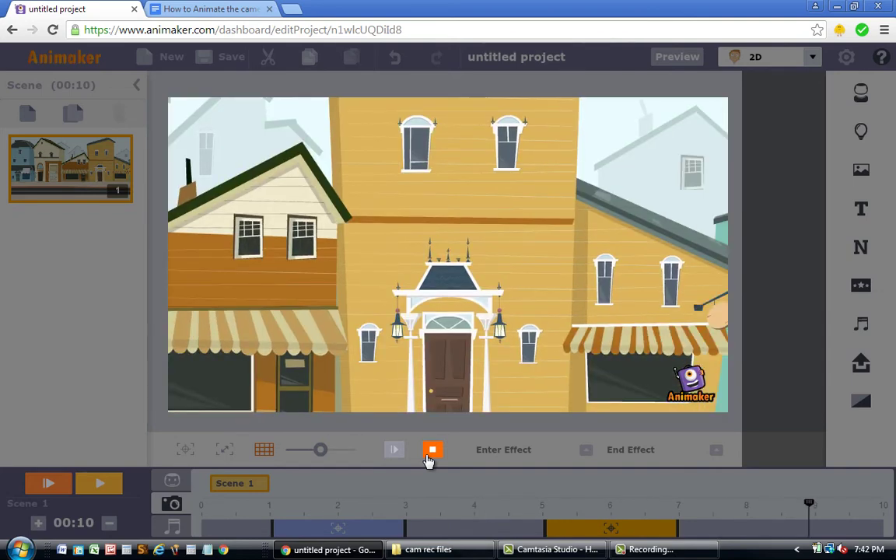
Stop the camera preview playback
{"action": "left_click", "coordinate": [431, 455]}
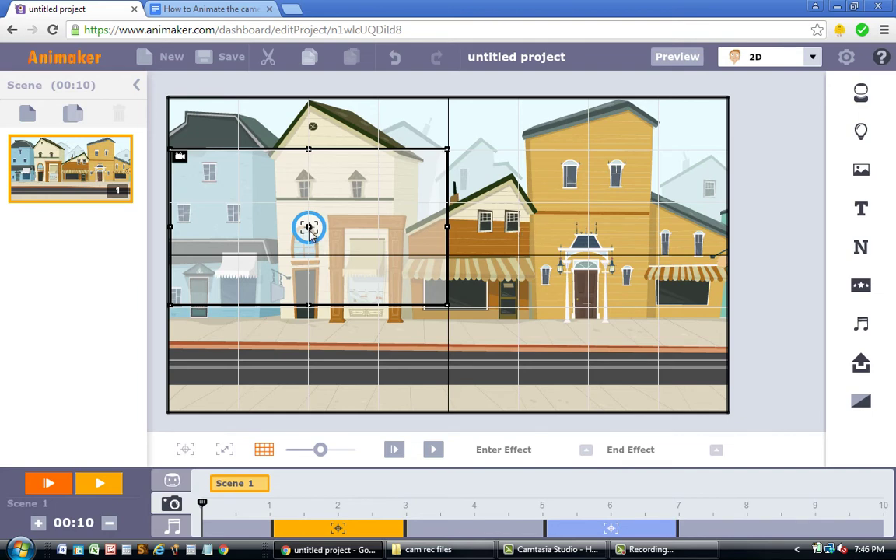
Move the Camera In frame onto the right-hand yellow house, check both camera blocks, and preview
{"action": "left_click_drag", "start_coordinate": [309, 227], "coordinate": [339, 225]}
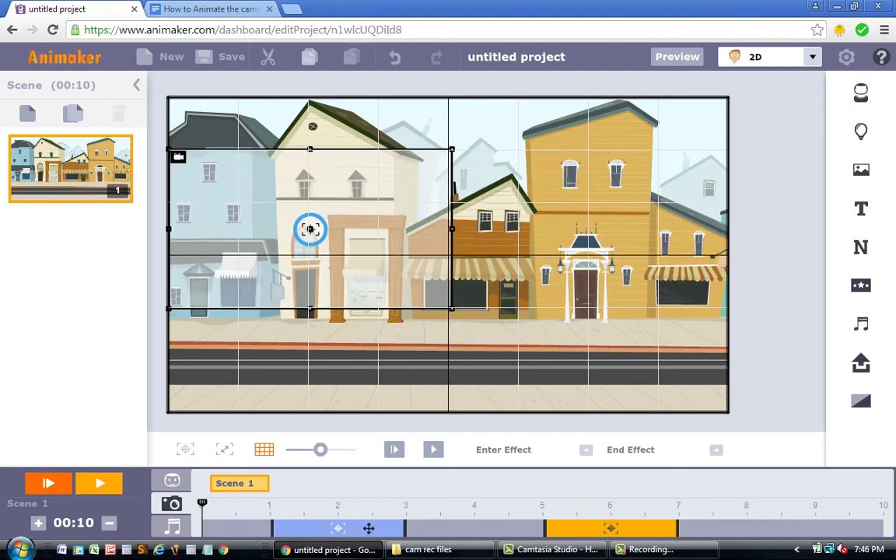
{"action": "left_click", "coordinate": [576, 529]}
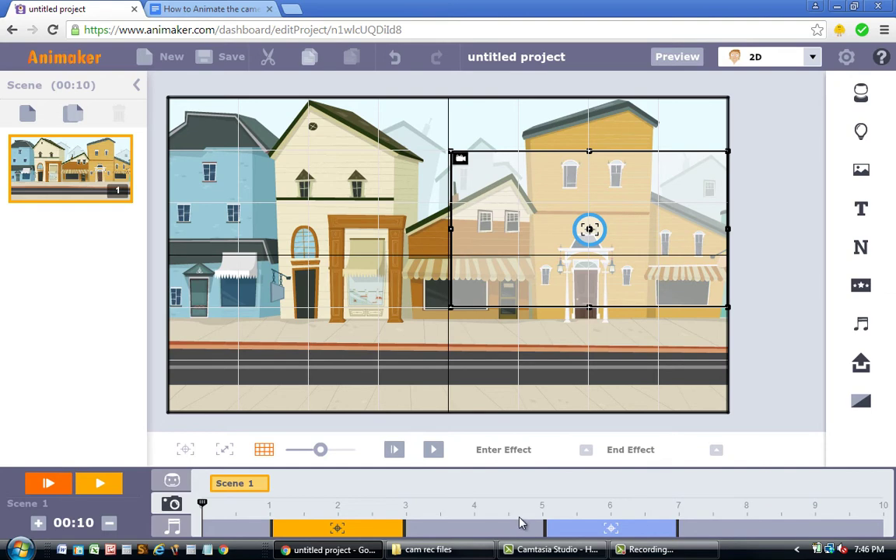
{"action": "left_click", "coordinate": [559, 528]}
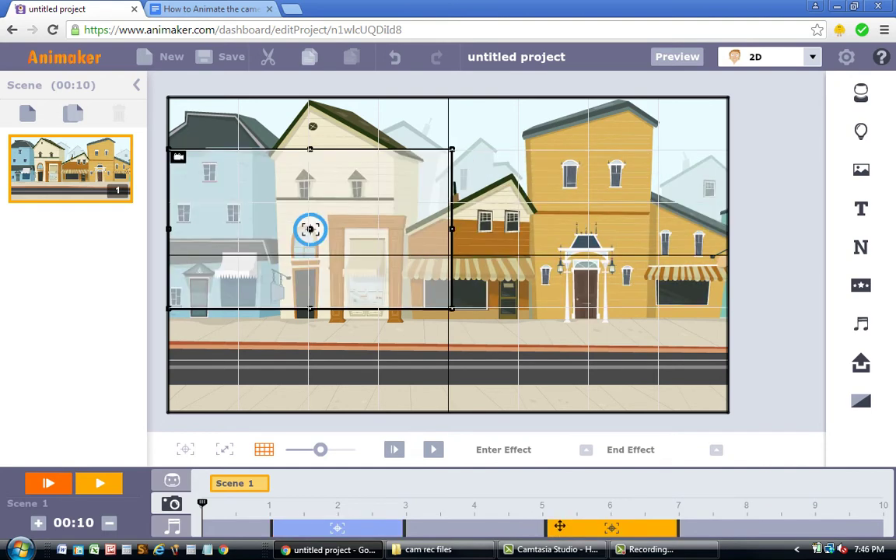
{"action": "left_click", "coordinate": [432, 451]}
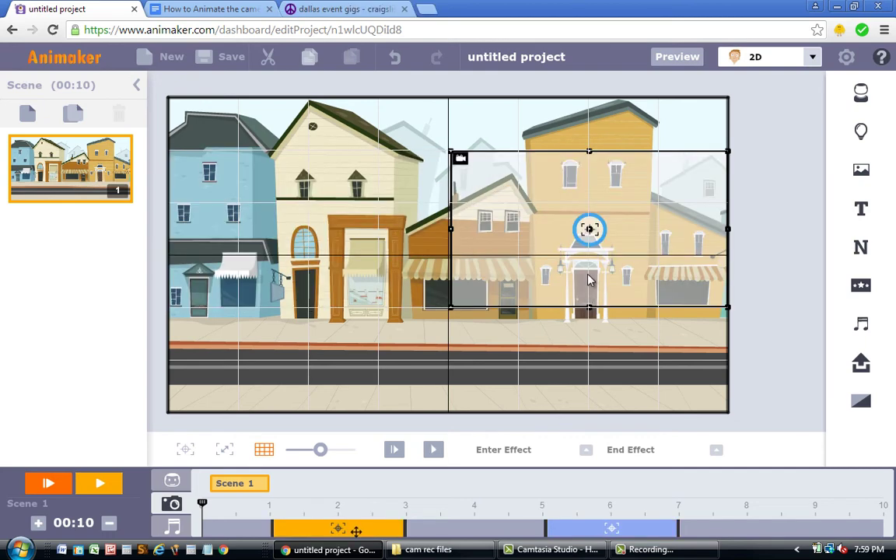
Move the start frame toward the lower middle and the end frame to the upper middle, then preview
{"action": "left_click_drag", "start_coordinate": [587, 272], "coordinate": [448, 380]}
{"action": "left_click", "coordinate": [611, 528]}
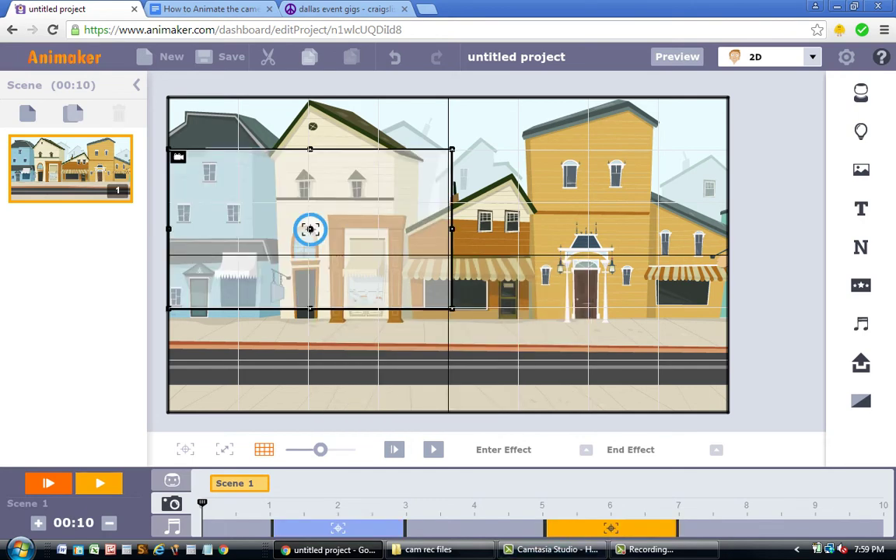
{"action": "left_click_drag", "start_coordinate": [310, 225], "coordinate": [460, 181]}
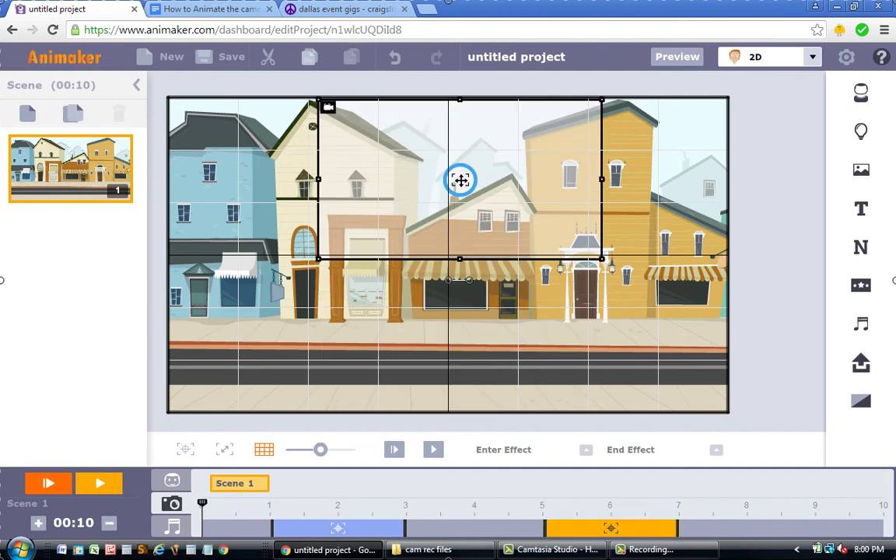
{"action": "left_click", "coordinate": [434, 451]}
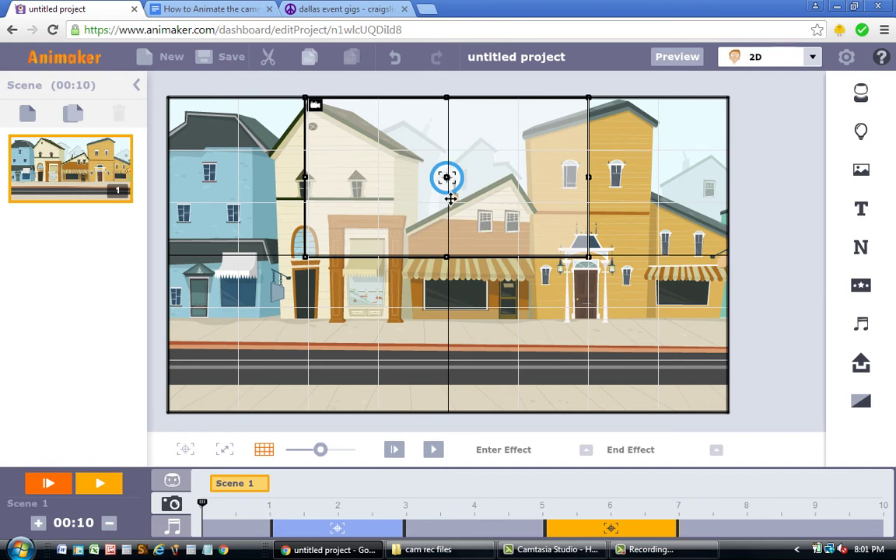
Shift the ending frame down onto the street, check both frames, and preview again
{"action": "left_click_drag", "start_coordinate": [447, 176], "coordinate": [448, 333]}
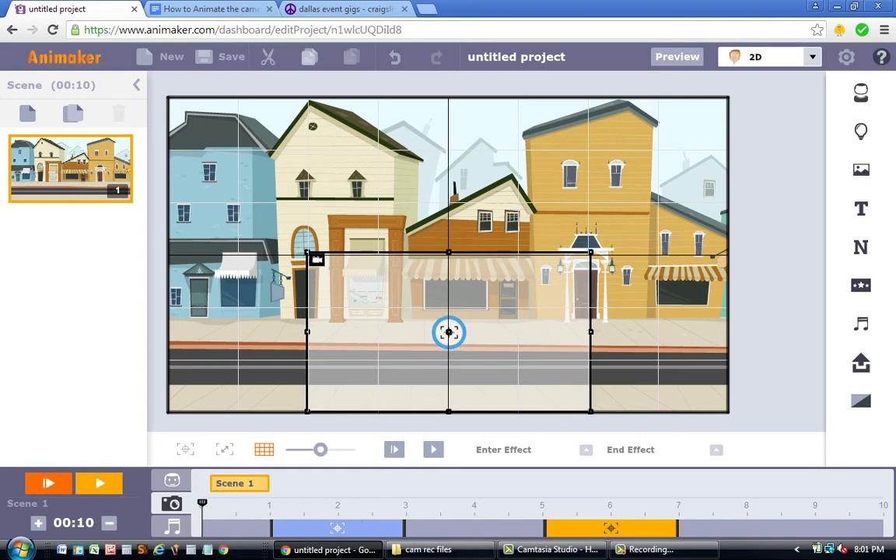
{"action": "left_click", "coordinate": [362, 529]}
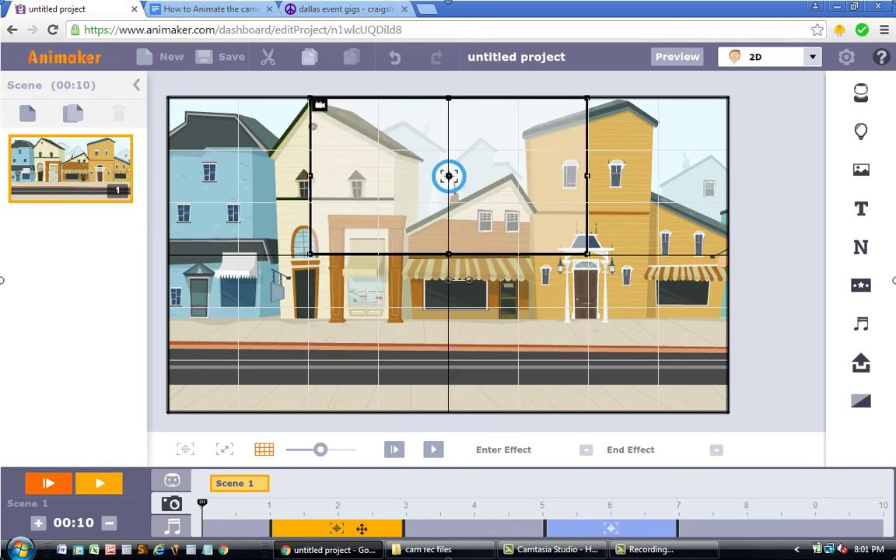
{"action": "left_click", "coordinate": [611, 530]}
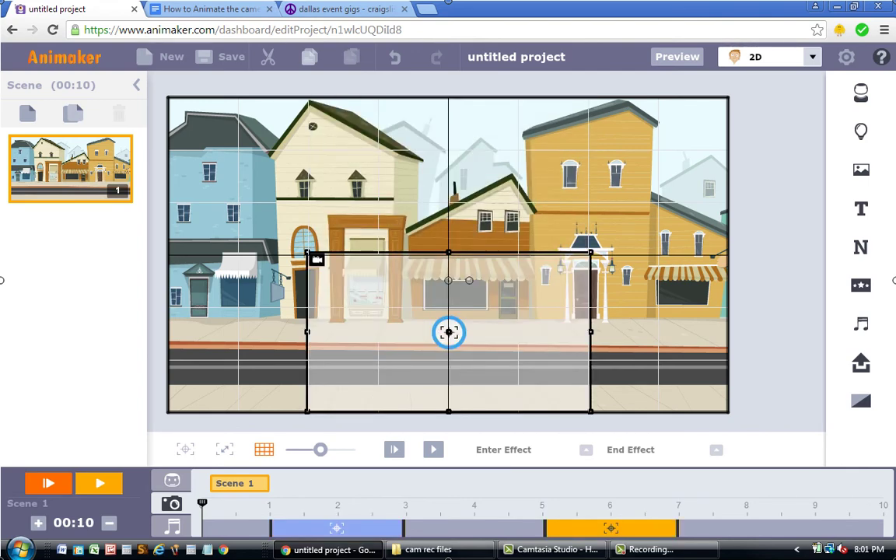
{"action": "left_click", "coordinate": [434, 451]}
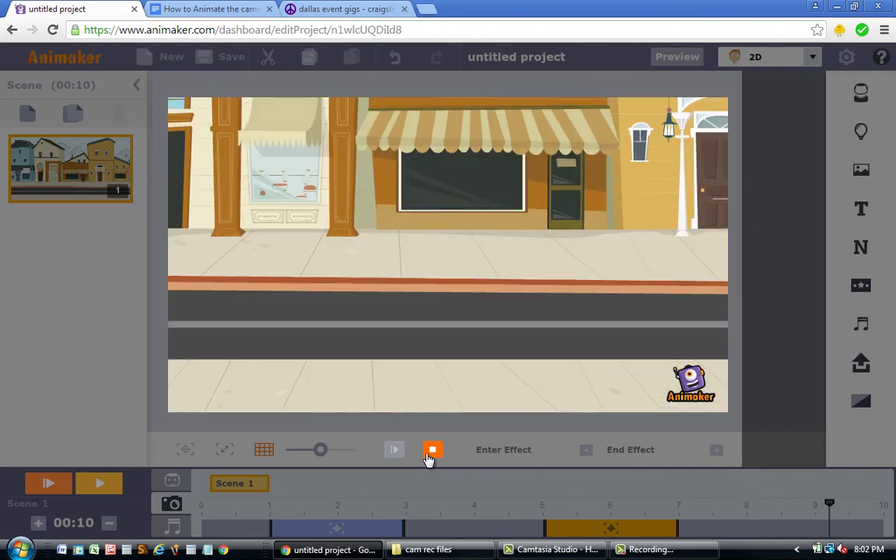
Stop the camera preview to return to the full street view
{"action": "left_click", "coordinate": [432, 452]}
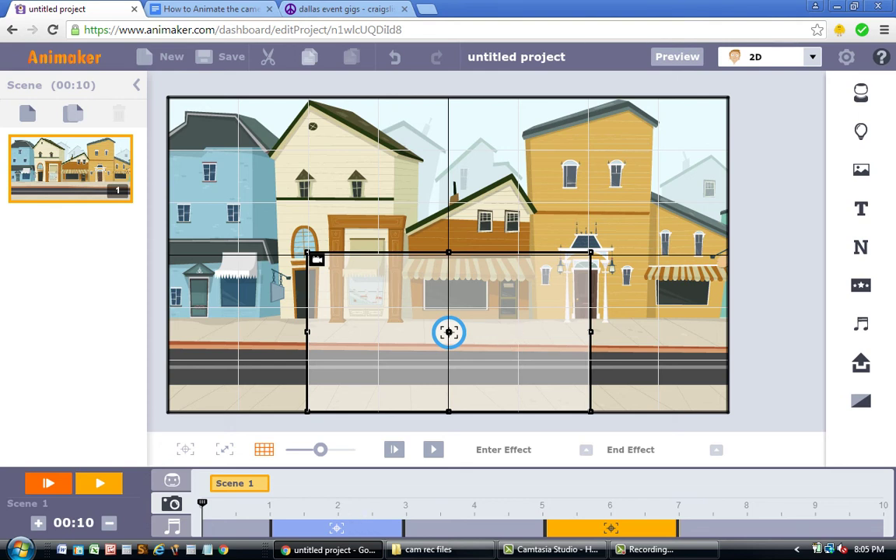
Move the start camera frame toward the street and the end frame onto the top-left houses, then preview
{"action": "left_click", "coordinate": [354, 522]}
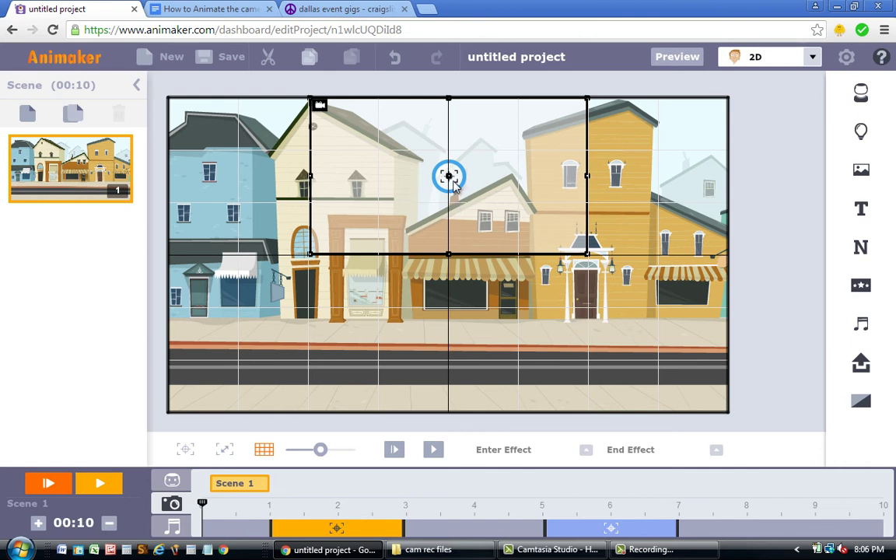
{"action": "left_click_drag", "start_coordinate": [449, 176], "coordinate": [300, 176]}
{"action": "left_click", "coordinate": [610, 528]}
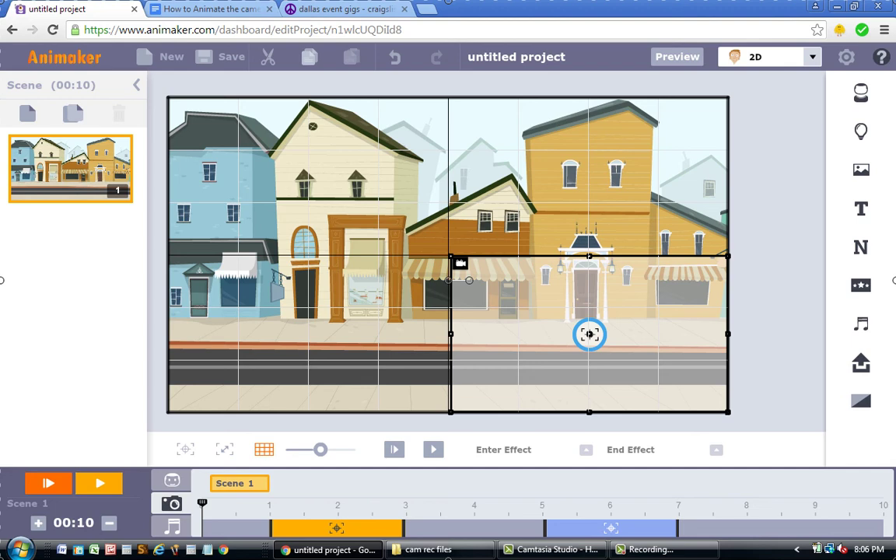
{"action": "left_click_drag", "start_coordinate": [589, 334], "coordinate": [309, 177]}
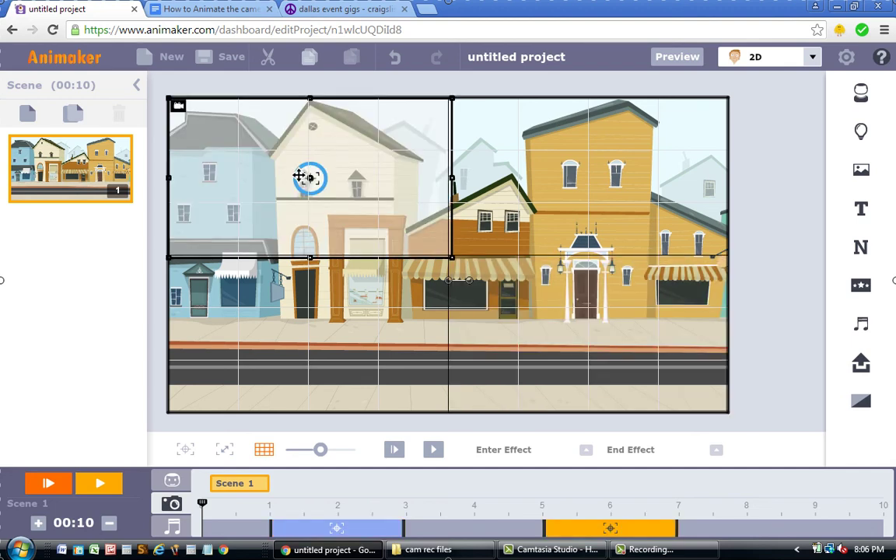
{"action": "left_click", "coordinate": [434, 450]}
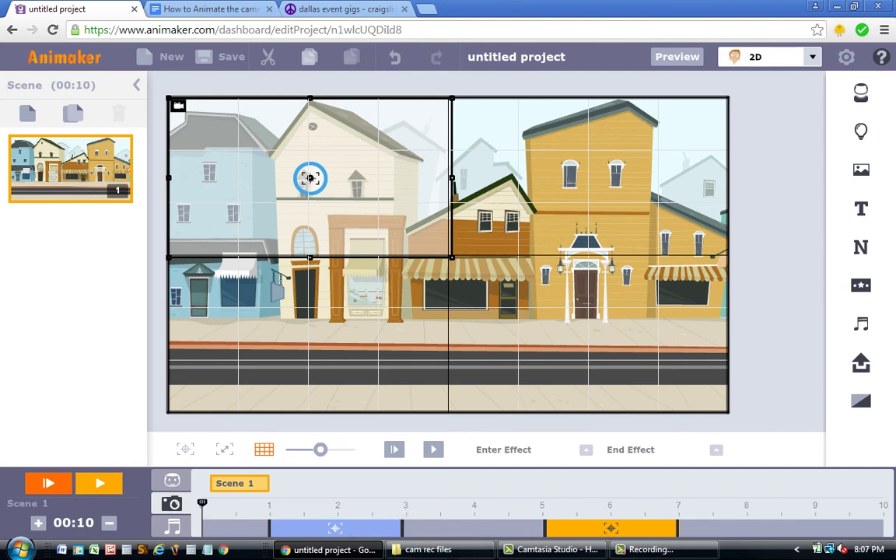
Readjust both camera frames to pan from the top-left houses to the lower-right street, and preview again
{"action": "left_click", "coordinate": [352, 527]}
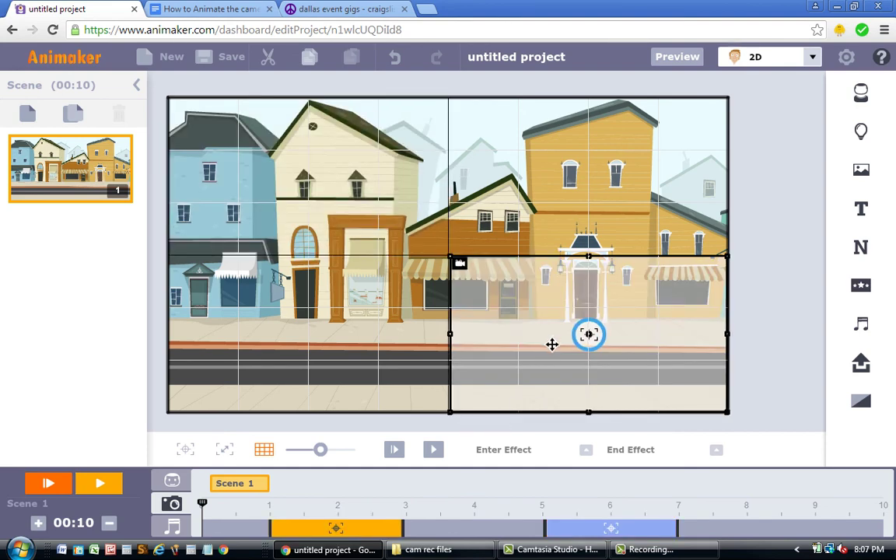
{"action": "left_click_drag", "start_coordinate": [553, 344], "coordinate": [262, 186]}
{"action": "left_click", "coordinate": [565, 533]}
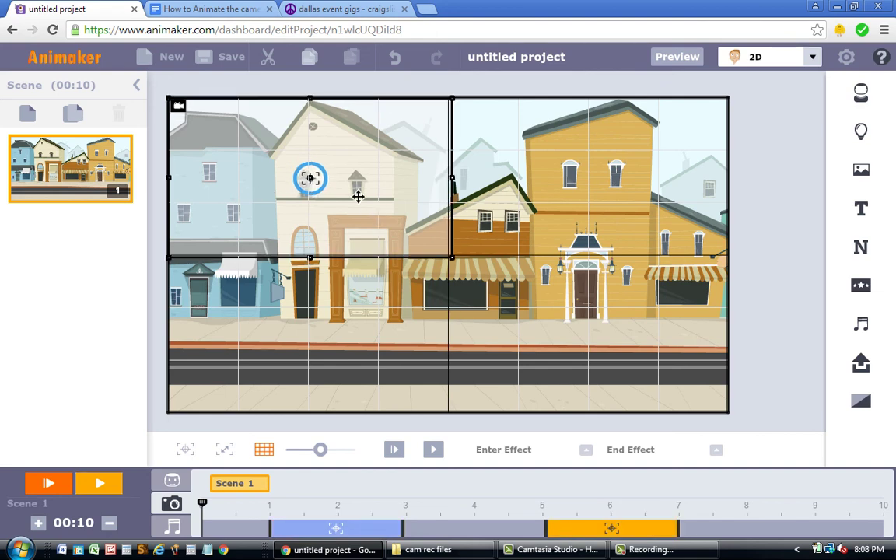
{"action": "left_click_drag", "start_coordinate": [358, 196], "coordinate": [640, 367]}
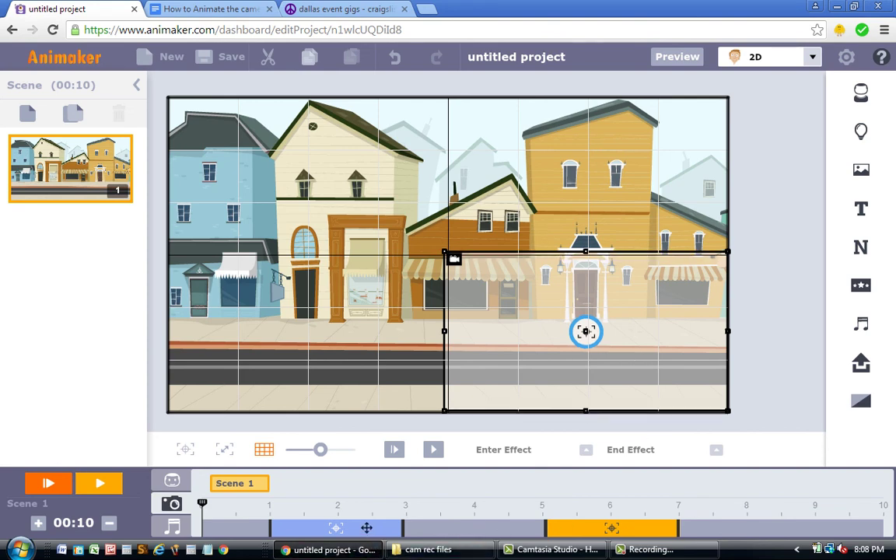
{"action": "left_click", "coordinate": [433, 450]}
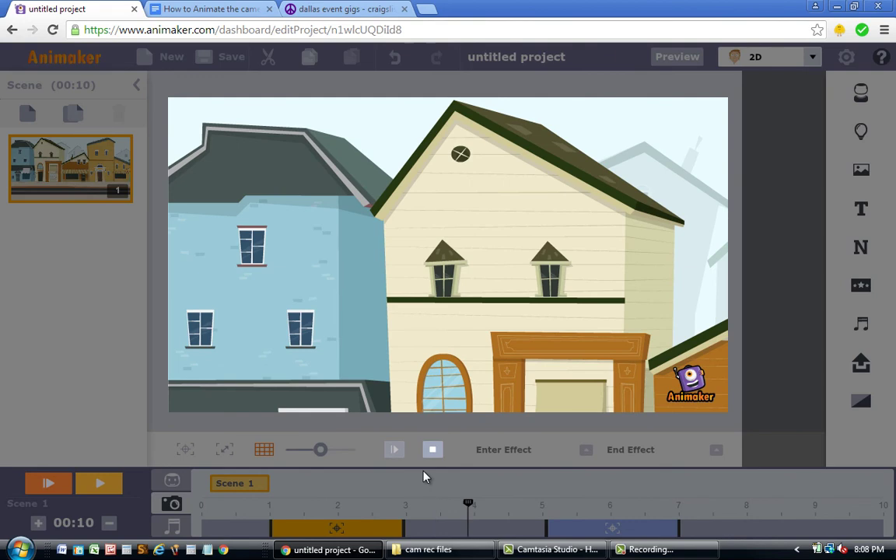